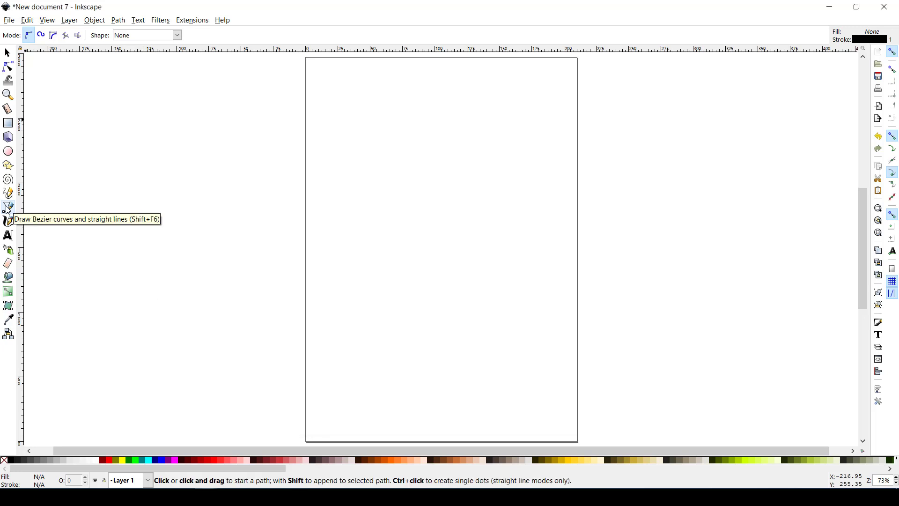
Step: Start an angular straight-segment pen path in the upper-left, placing its top and left-edge corners
left_click(346, 102)
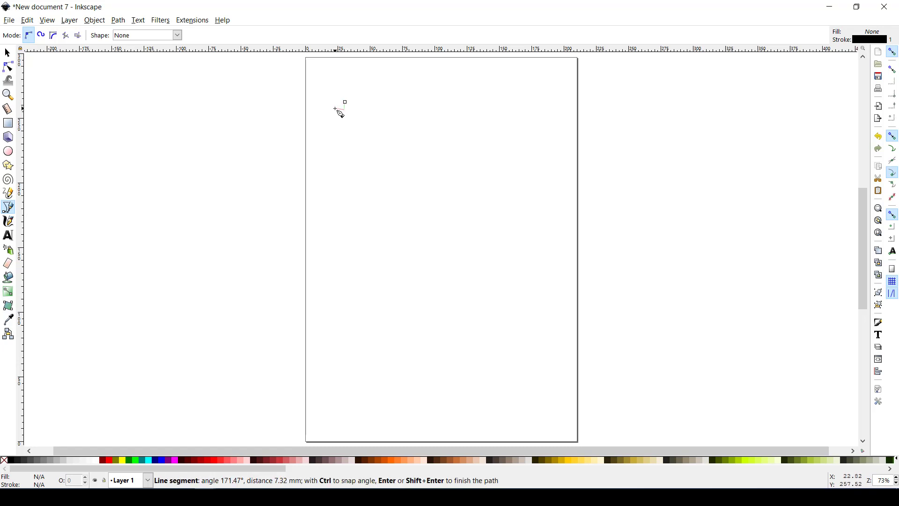
left_click(336, 110)
left_click(336, 93)
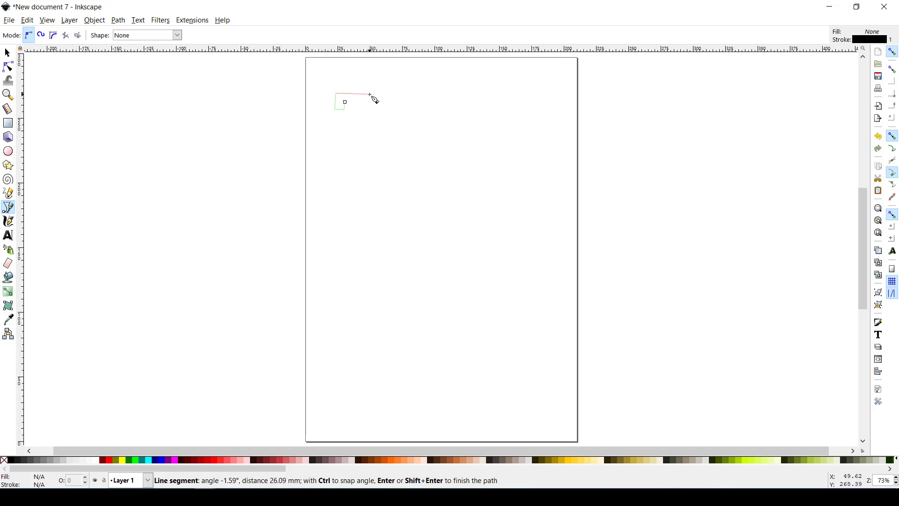
left_click(370, 94)
left_click(370, 114)
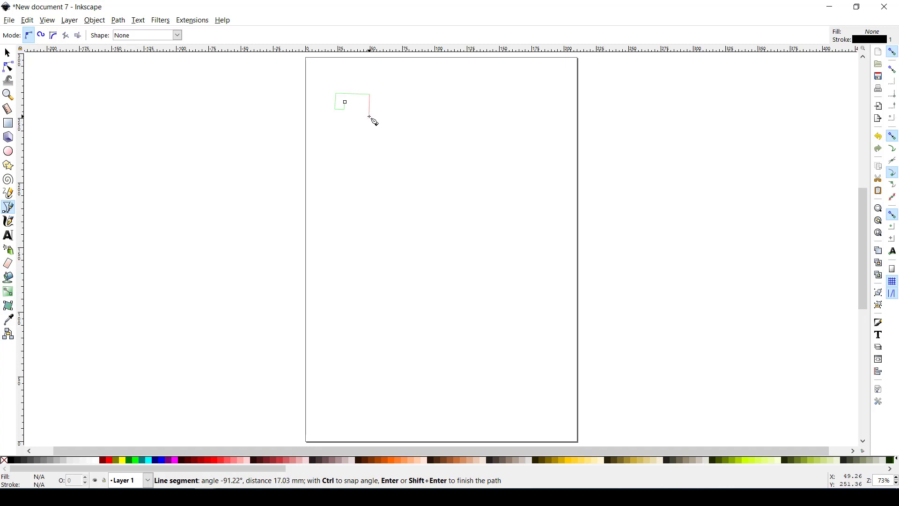
left_click(330, 114)
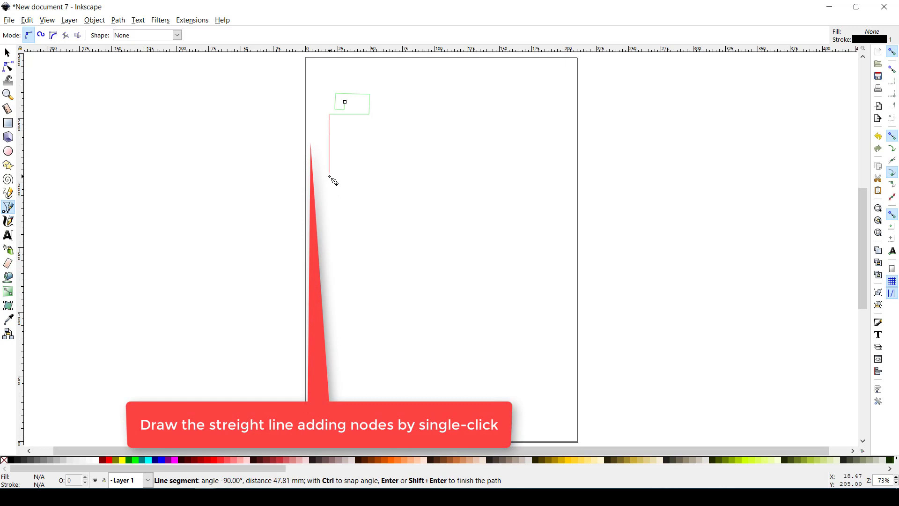
left_click(330, 165)
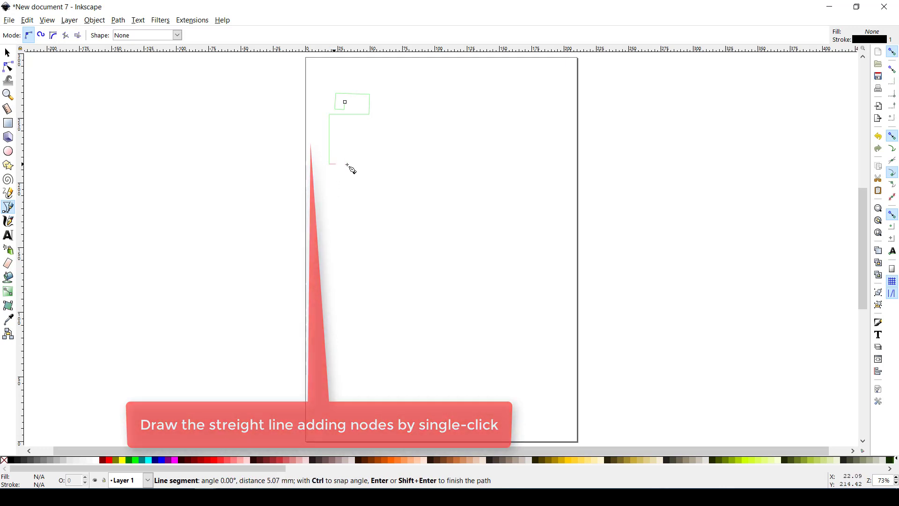
Step: Complete the zigzag path down to its lowest point and back up, then finish and deselect it
left_click(384, 164)
left_click(373, 177)
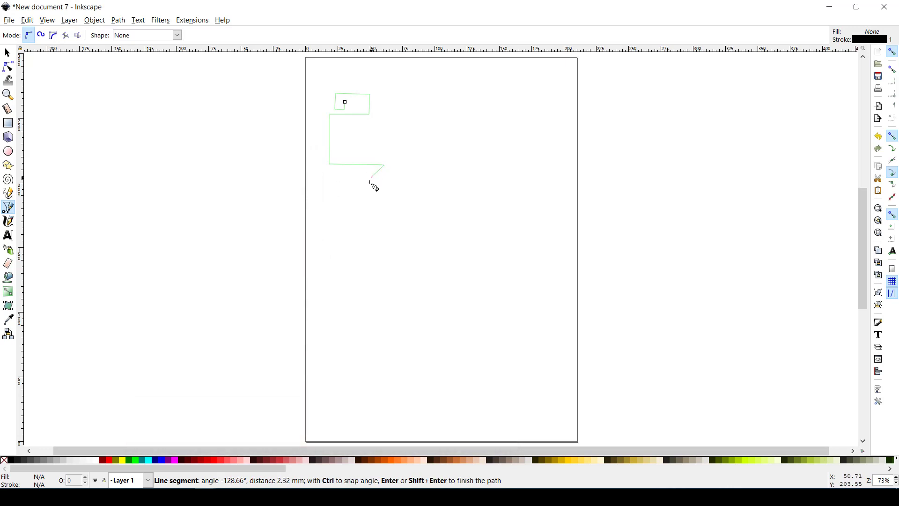
left_click(370, 211)
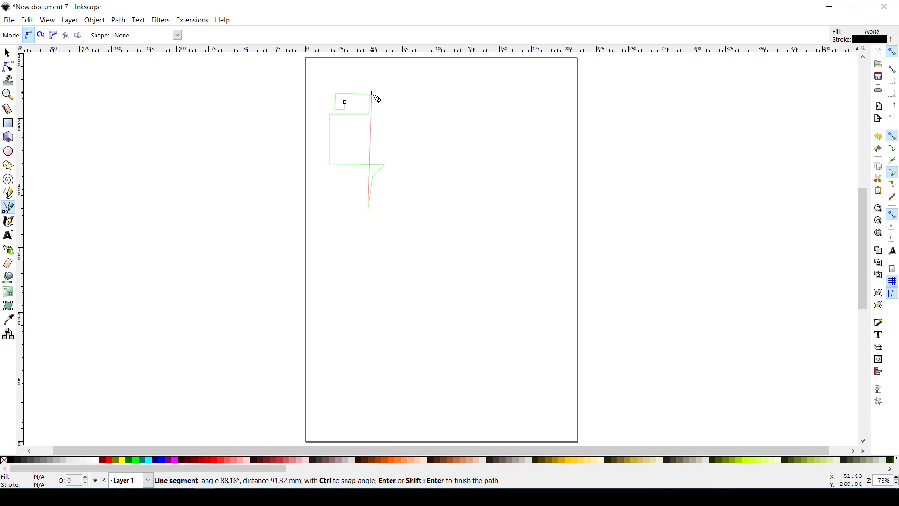
left_click(373, 93)
left_click(386, 94)
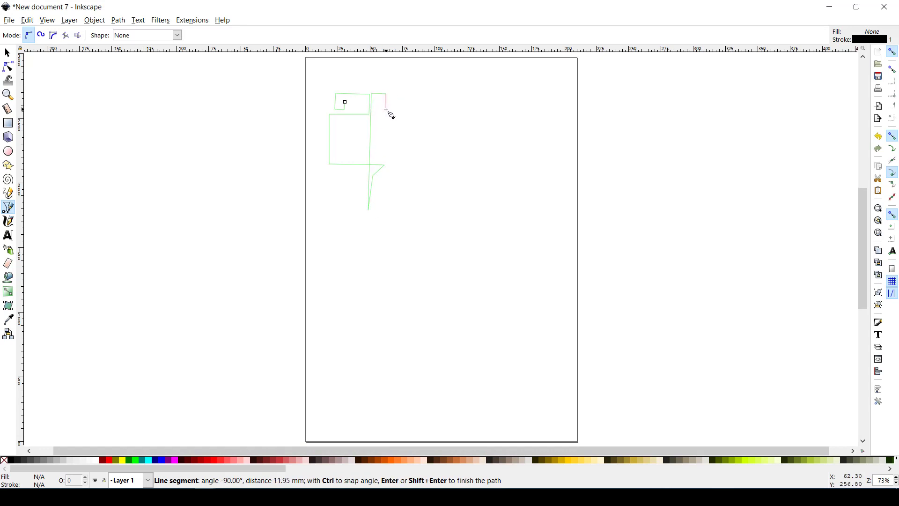
left_click(381, 103)
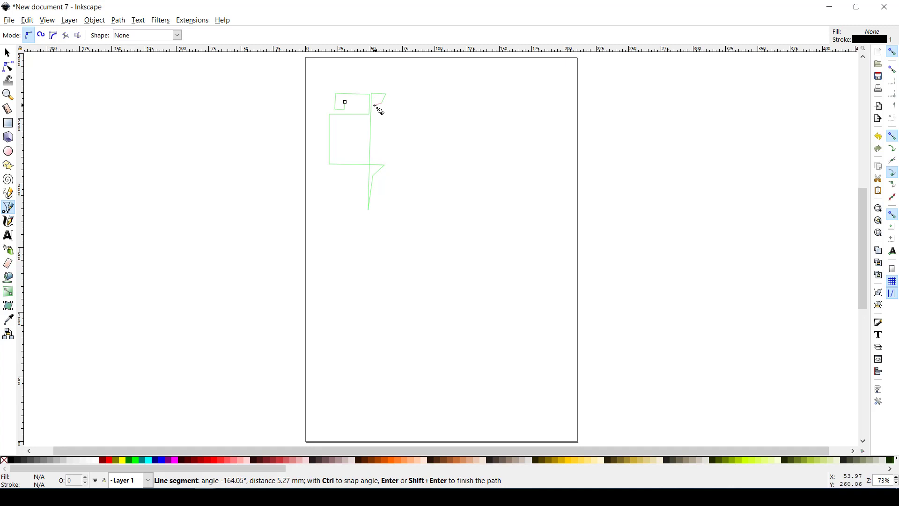
left_click(374, 108)
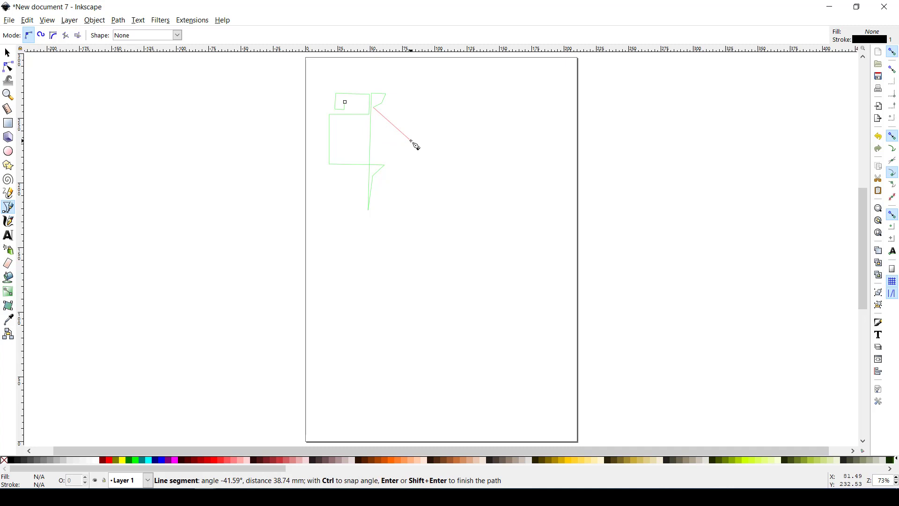
key("Return")
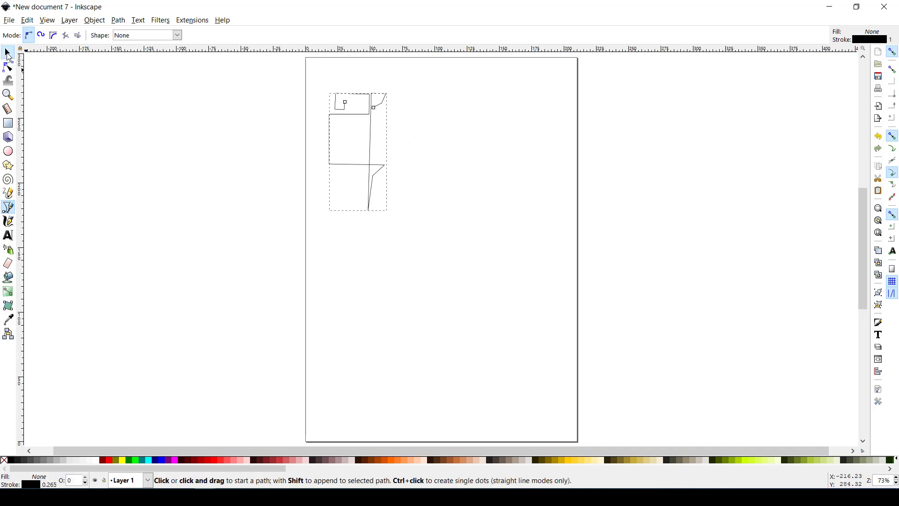
left_click(7, 53)
left_click(265, 140)
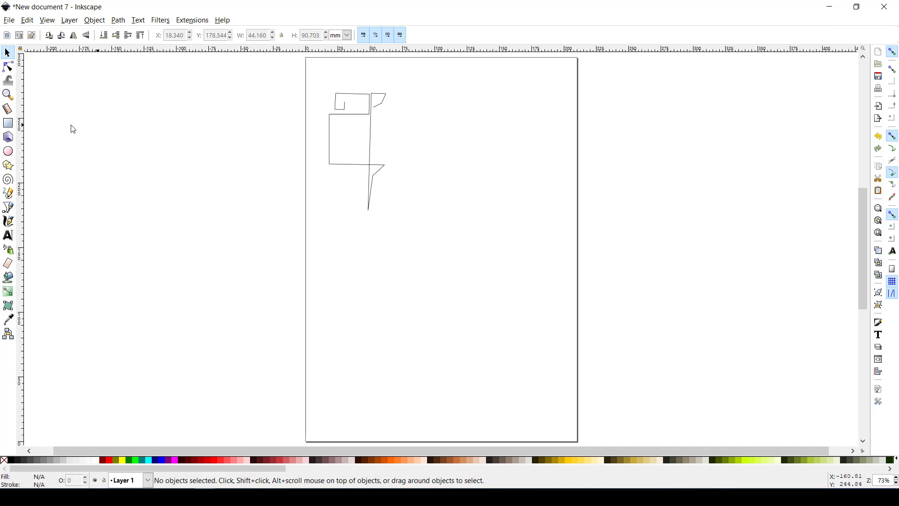
Step: Begin a second straight-segment pen path right of the first, placing its top and right-edge nodes
left_click(8, 207)
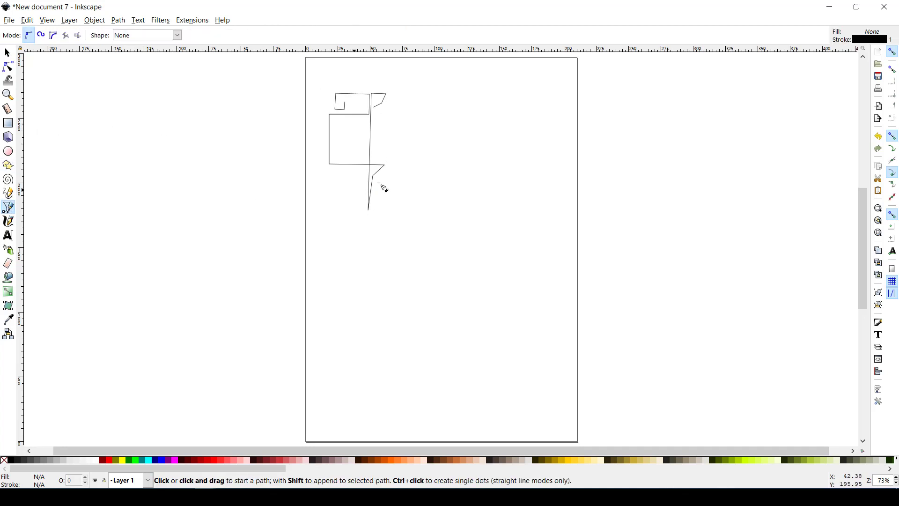
left_click(449, 111)
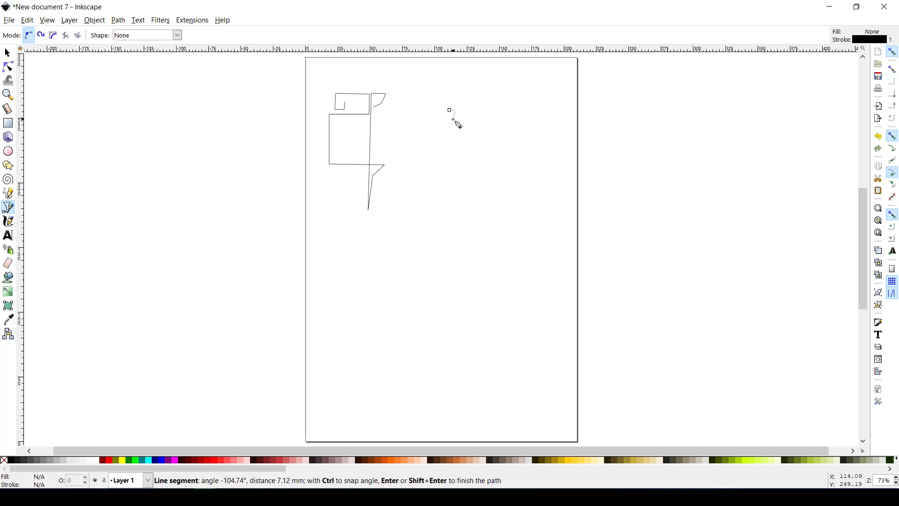
left_click(455, 120)
left_click(444, 118)
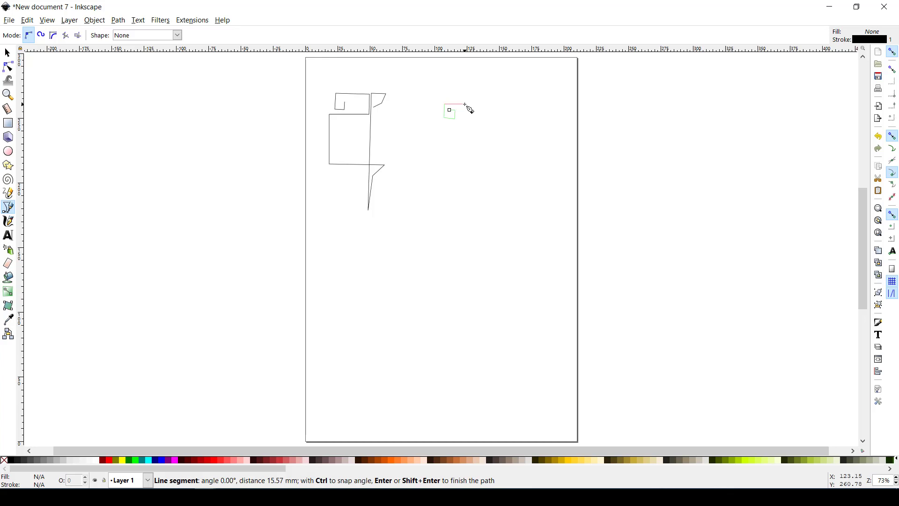
left_click(465, 104)
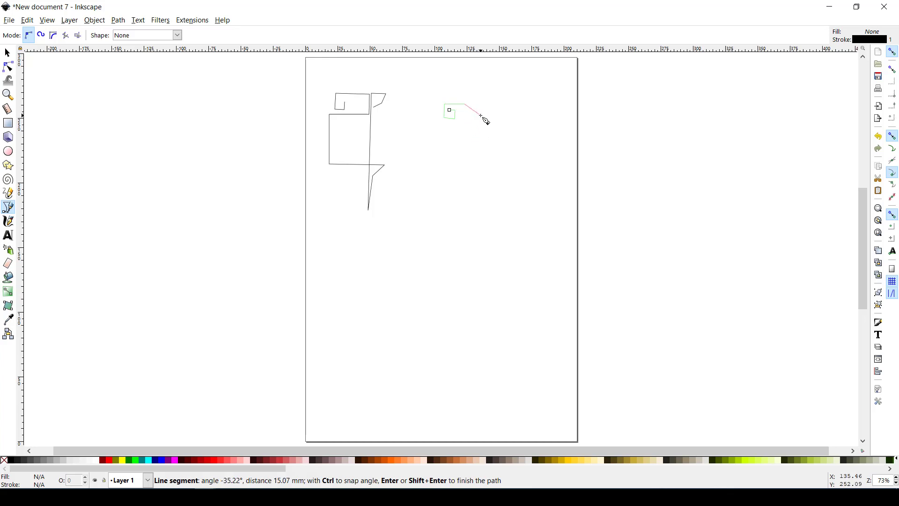
left_click(482, 117)
left_click(483, 178)
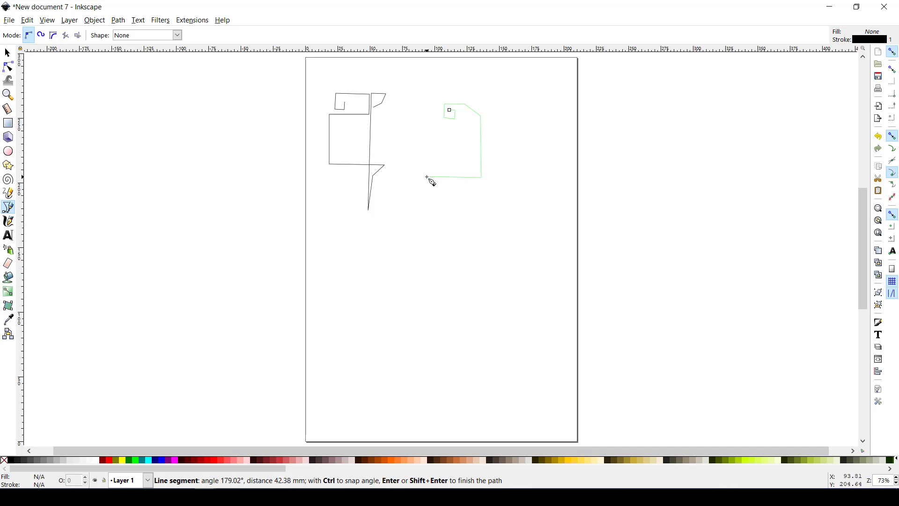
Step: Complete the 14-node right-hand path along the bottom and across, then finish and deselect it
left_click(428, 178)
left_click(428, 137)
left_click(416, 136)
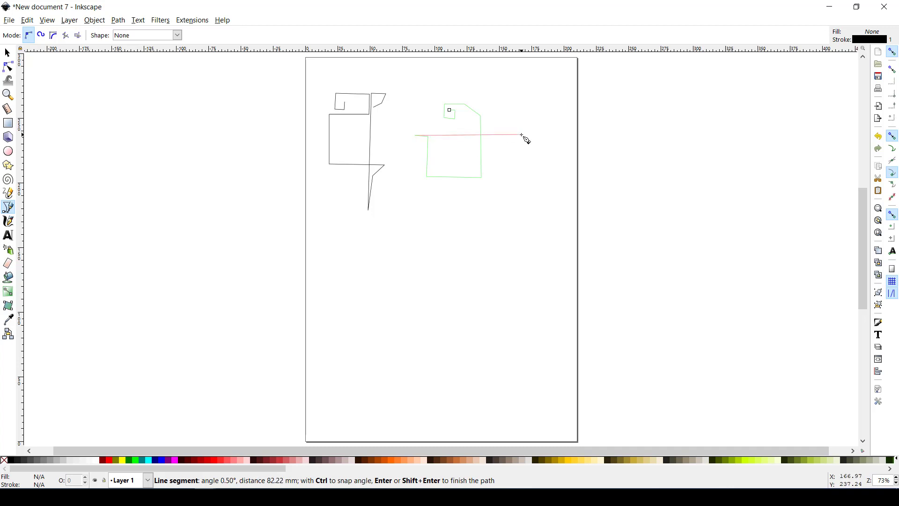
left_click(522, 135)
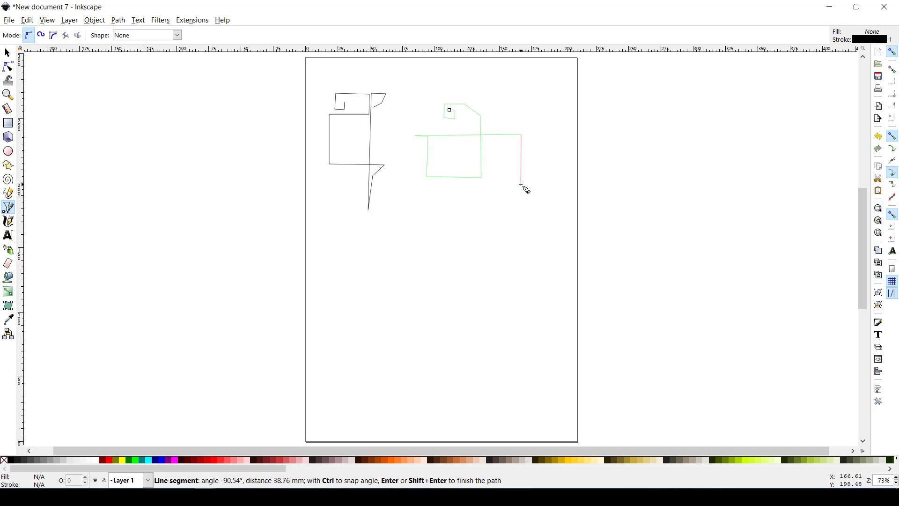
left_click(522, 184)
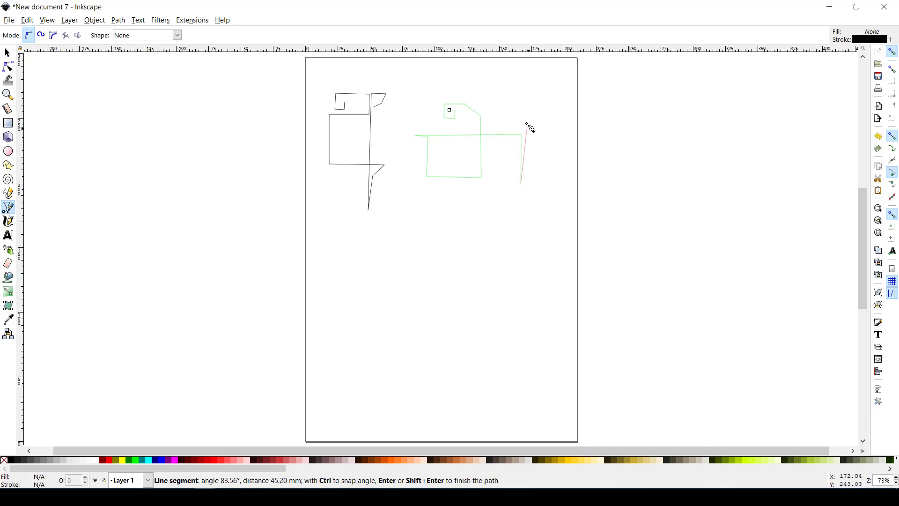
left_click(524, 96)
key("Return")
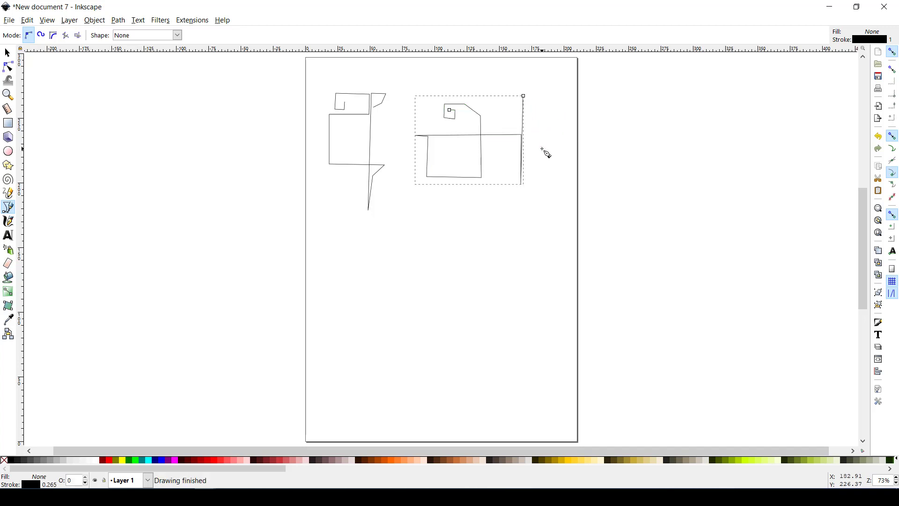
left_click(7, 53)
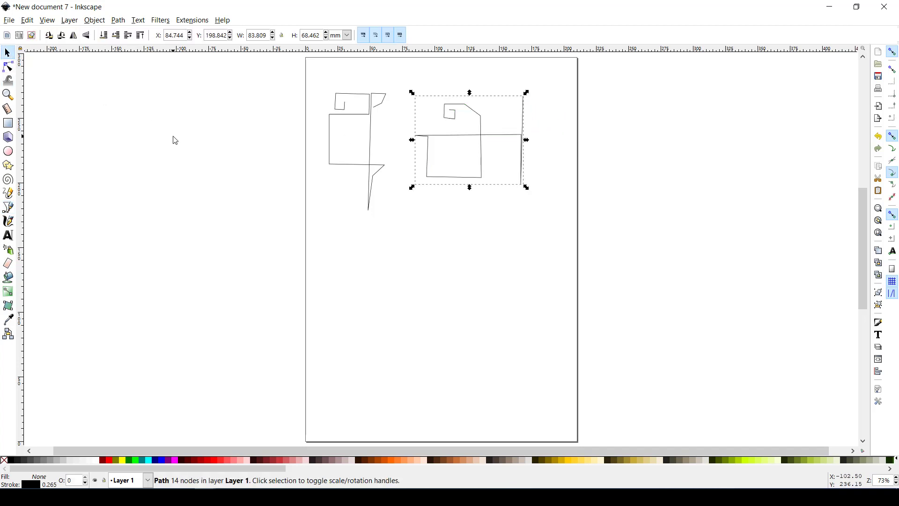
left_click(186, 148)
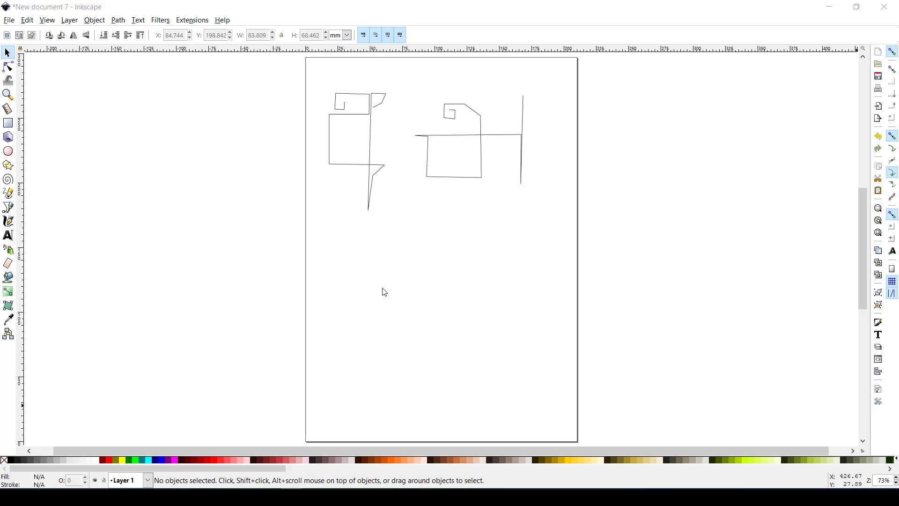
left_click(8, 207)
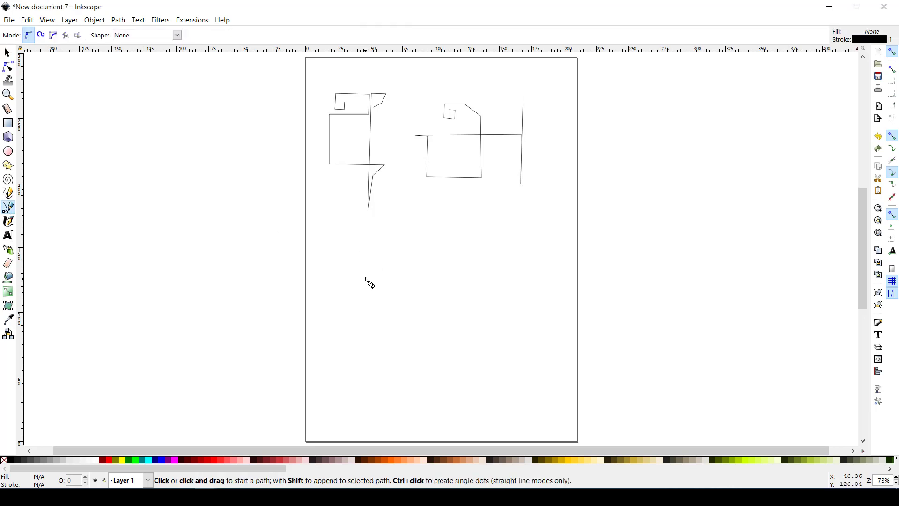
Step: Draw a closed 9-node curved blob with two ear-like lobes below the angular paths, removing one misplaced node
mouse_move(366, 279)
left_mouse_down()
mouse_move(346, 266)
mouse_move(374, 241)
mouse_move(392, 277)
left_mouse_up()
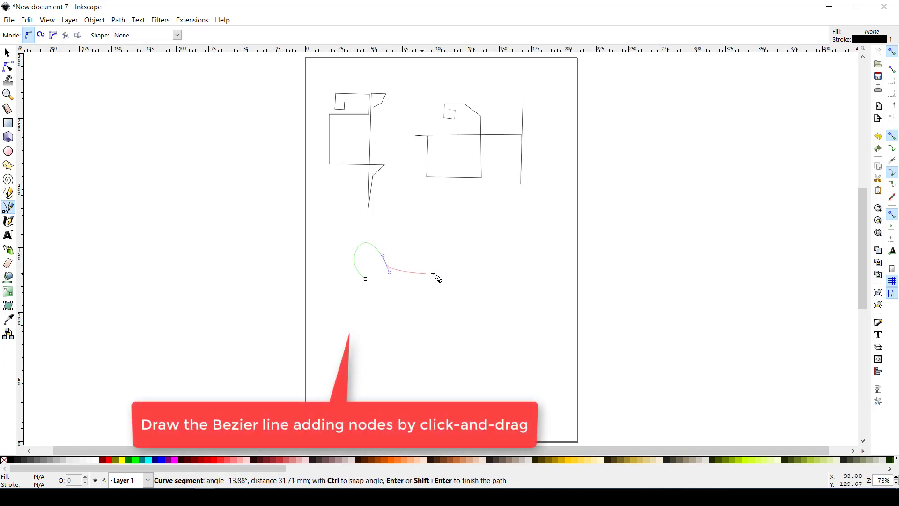
left_click_drag(422, 249, 428, 233)
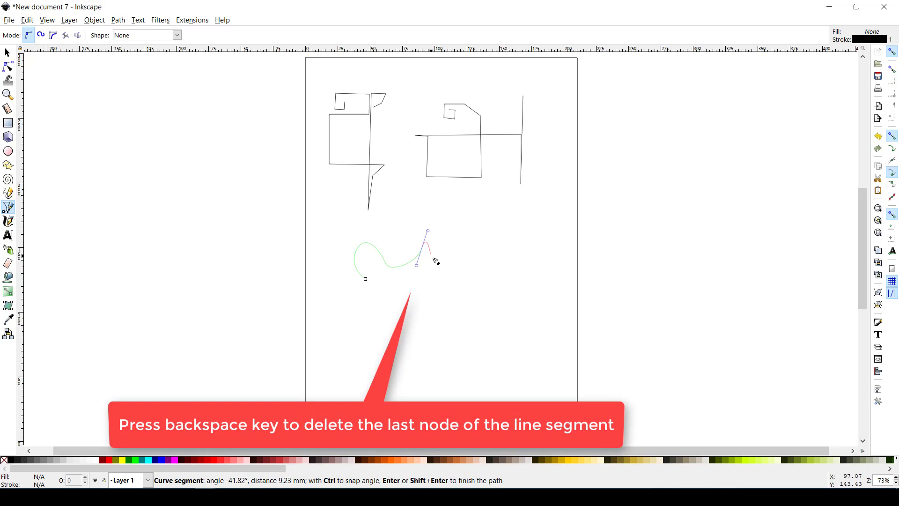
key("BackSpace")
left_click_drag(407, 284, 432, 250)
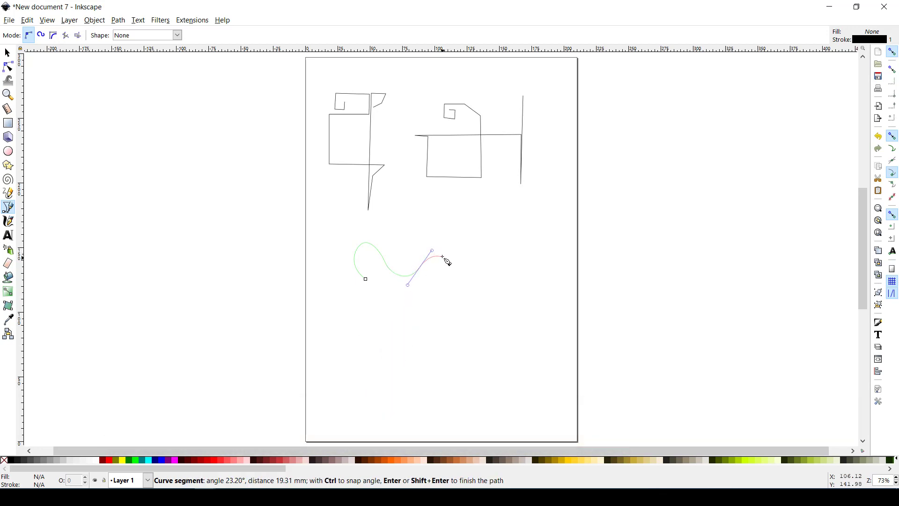
left_click_drag(448, 253, 458, 262)
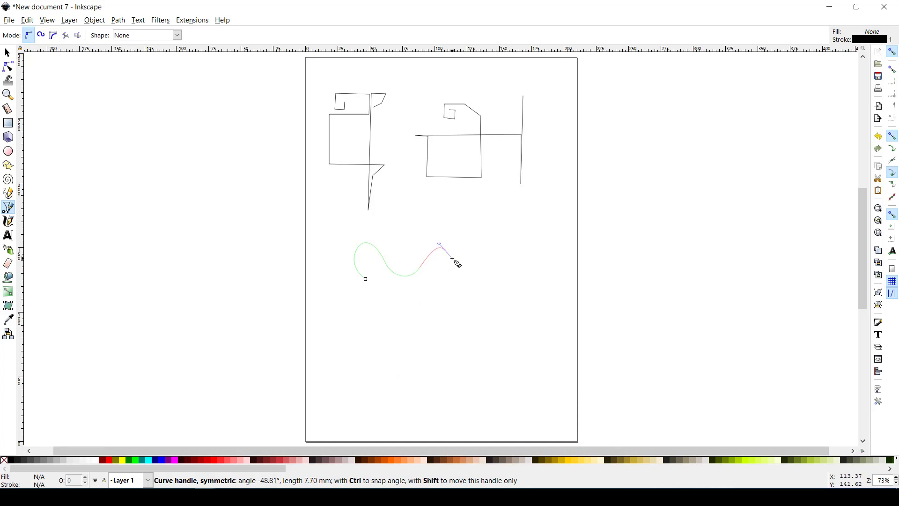
left_click_drag(436, 295, 423, 300)
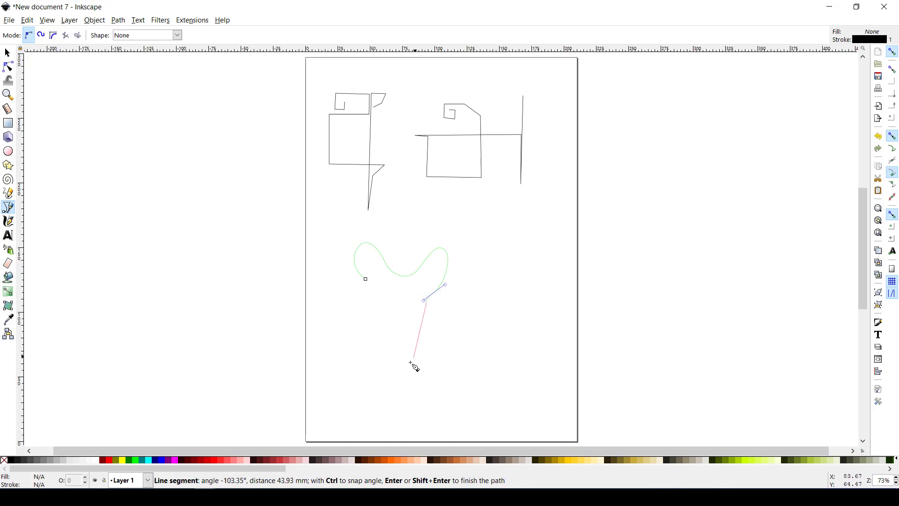
mouse_move(405, 359)
left_mouse_down()
mouse_move(374, 359)
mouse_move(365, 303)
left_mouse_up()
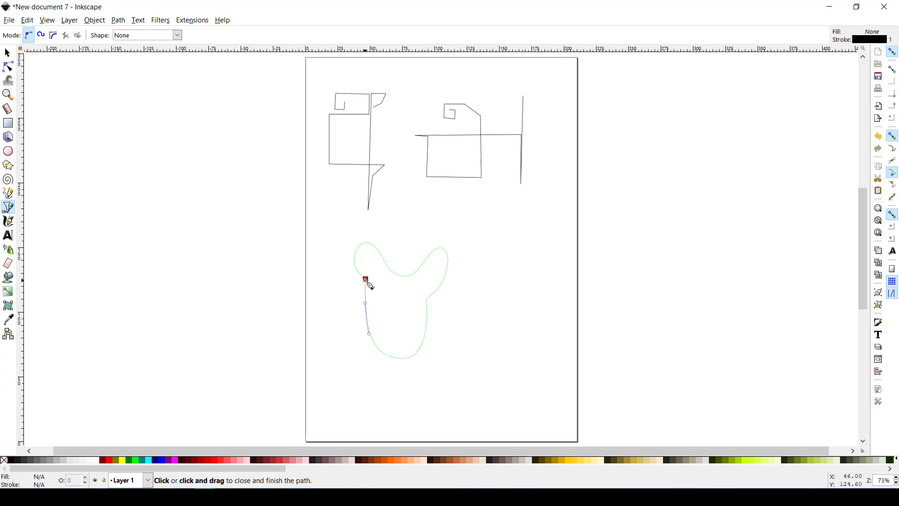
left_click(366, 280)
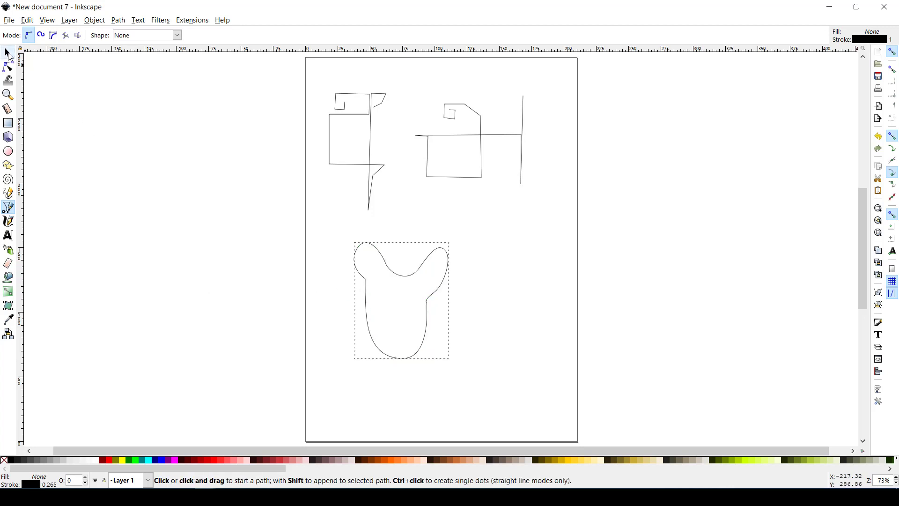
left_click(8, 54)
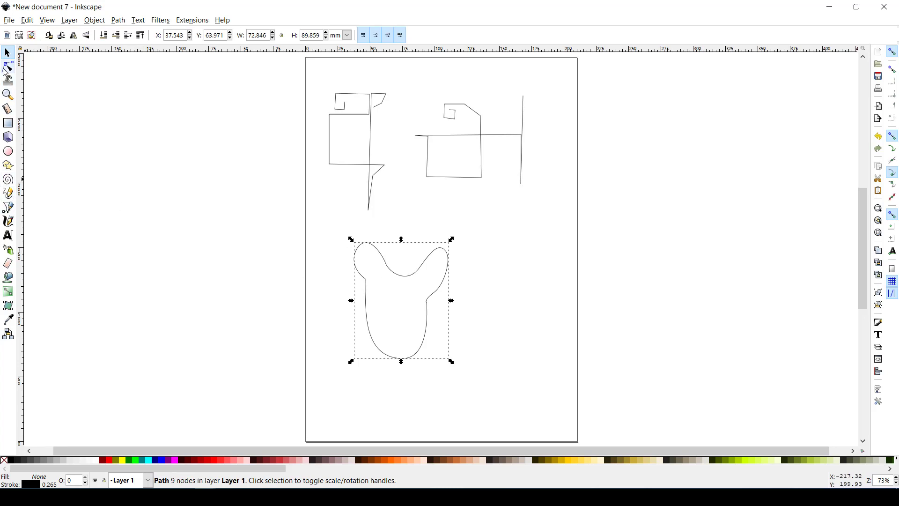
Step: With the Node tool, select the blob's bottom node and nudge both of its curve handles
left_click(7, 69)
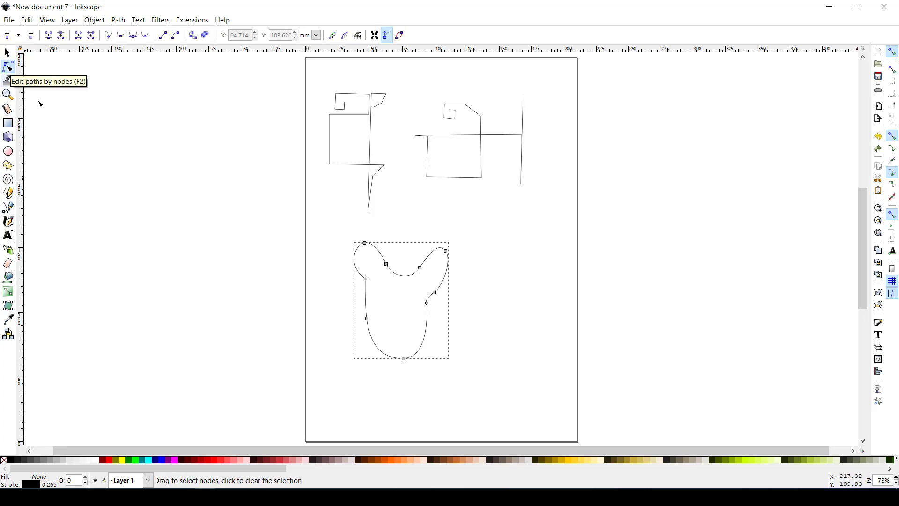
left_click(387, 265)
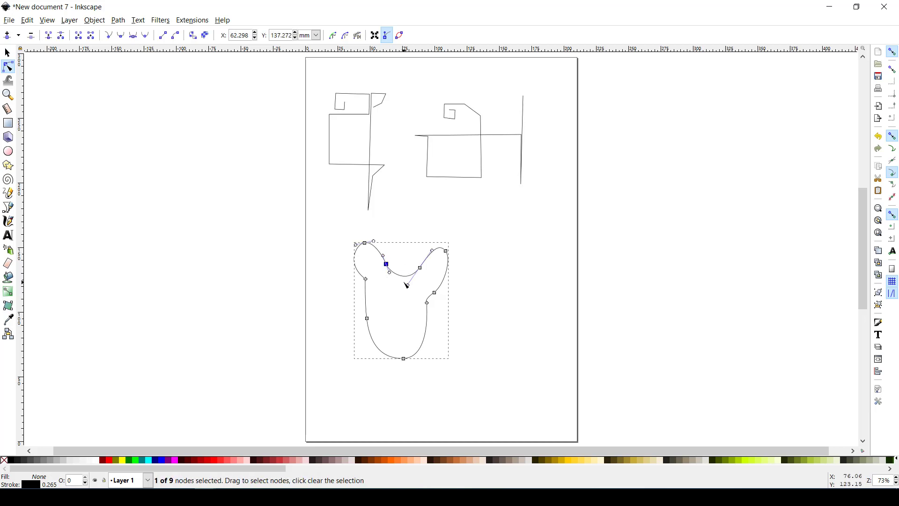
left_click(403, 358)
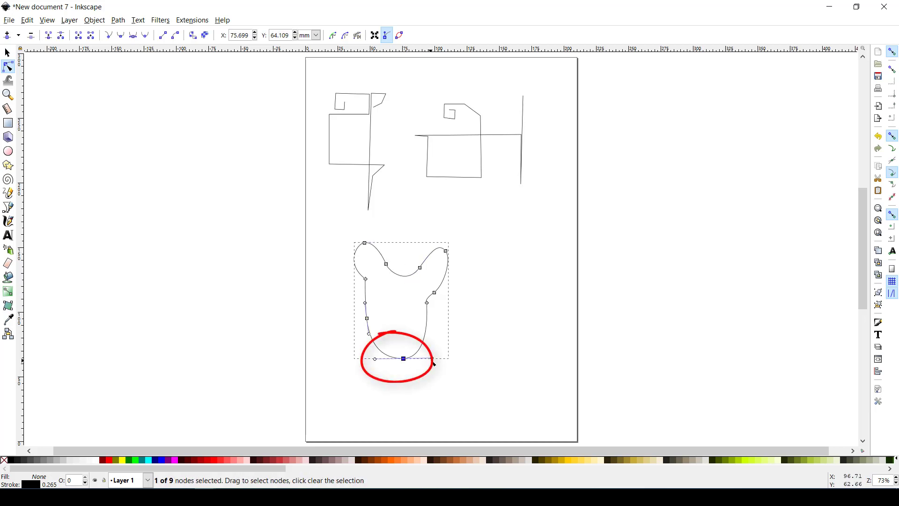
mouse_move(434, 360)
left_mouse_down()
mouse_move(442, 342)
mouse_move(430, 358)
mouse_move(440, 363)
left_mouse_up()
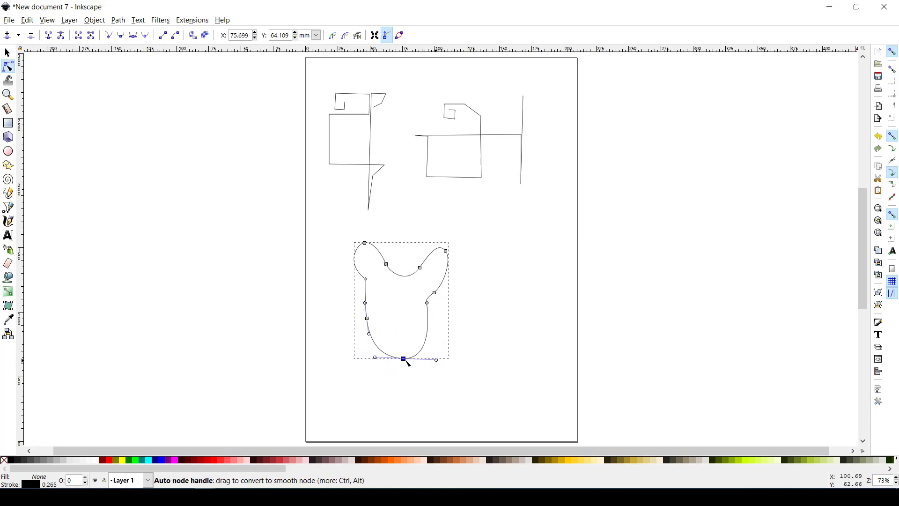
mouse_move(373, 362)
left_mouse_down()
mouse_move(372, 369)
mouse_move(373, 362)
left_mouse_up()
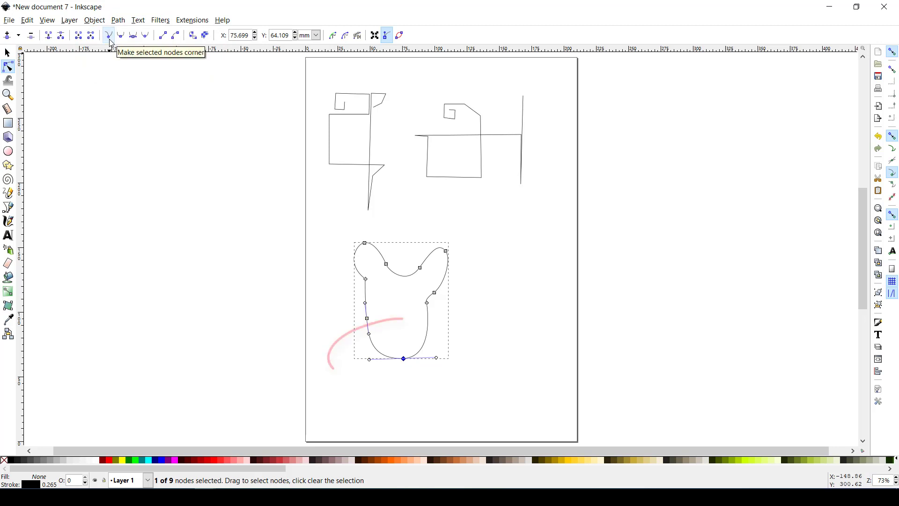
Step: Switch the blob's bottom node to corner, then back to smooth, and level its handles horizontally
left_click(108, 35)
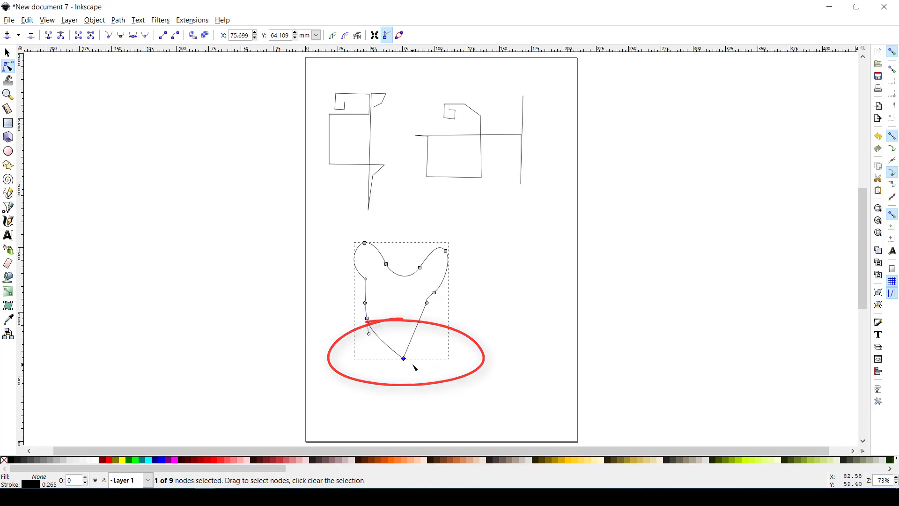
left_click(120, 36)
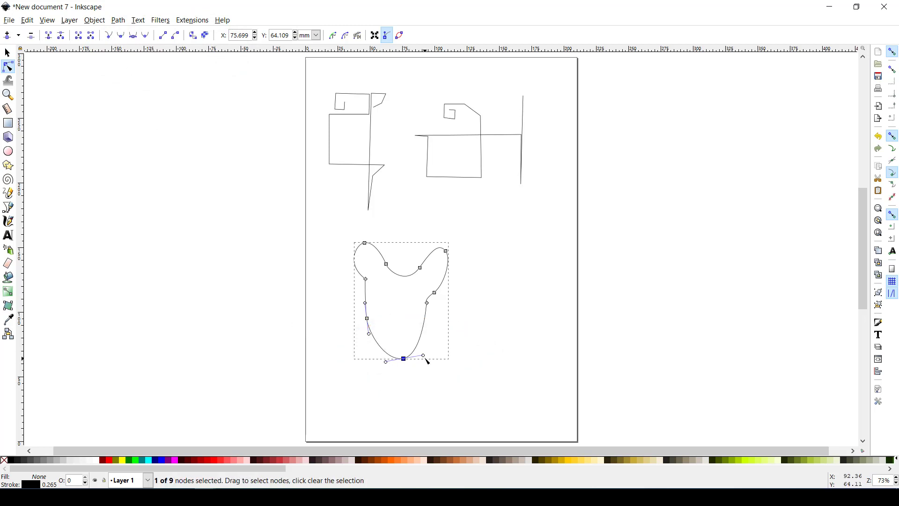
left_click_drag(424, 356, 428, 359)
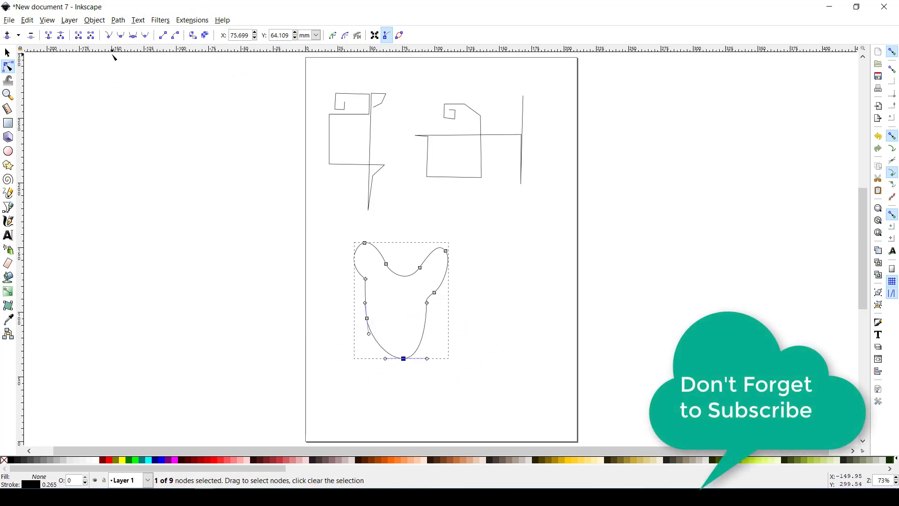